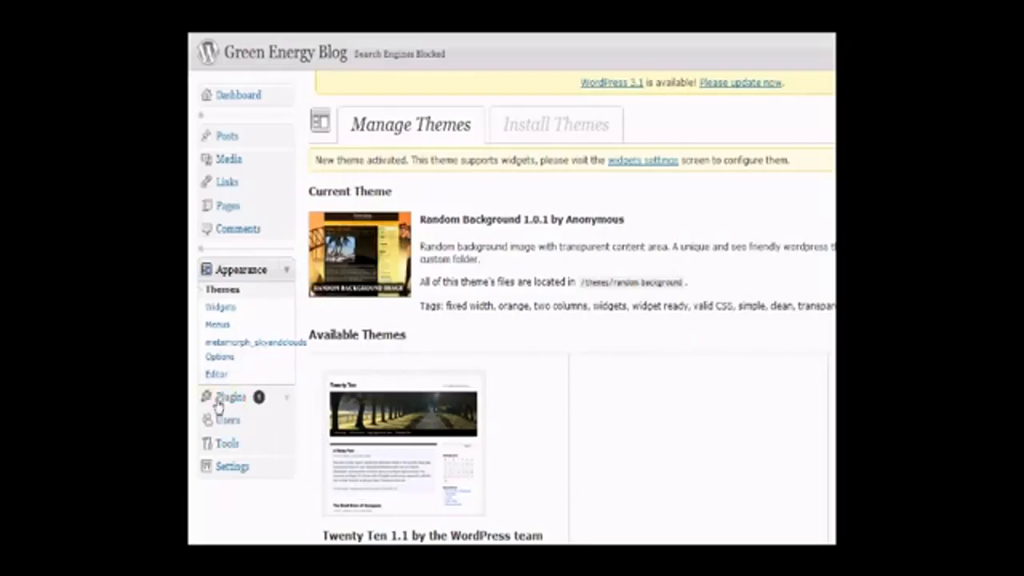
Search the directory of new plugins for "all in one seo".
{"action": "left_click", "coordinate": [228, 400]}
{"action": "left_click", "coordinate": [232, 397]}
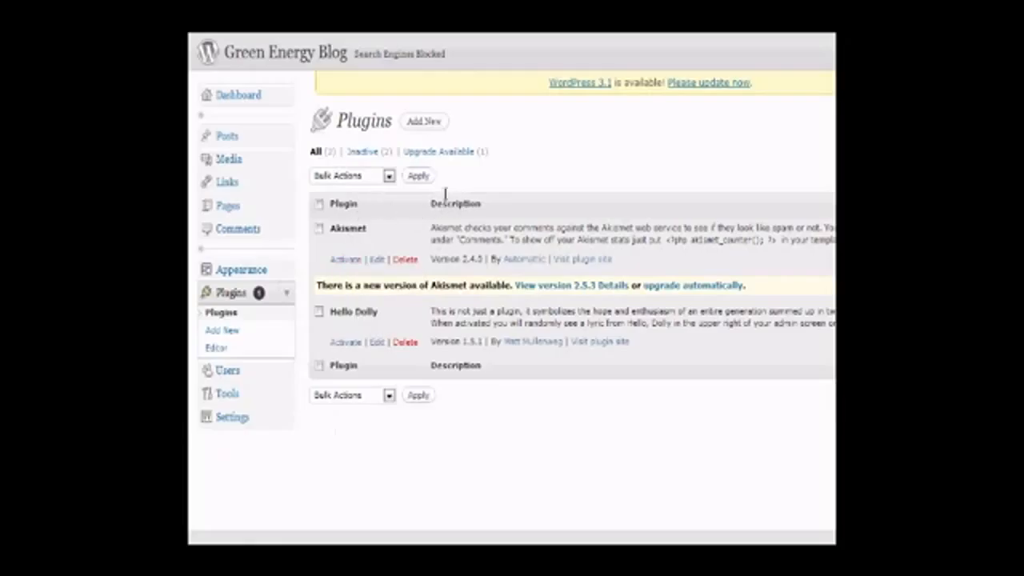
{"action": "left_click", "coordinate": [424, 124]}
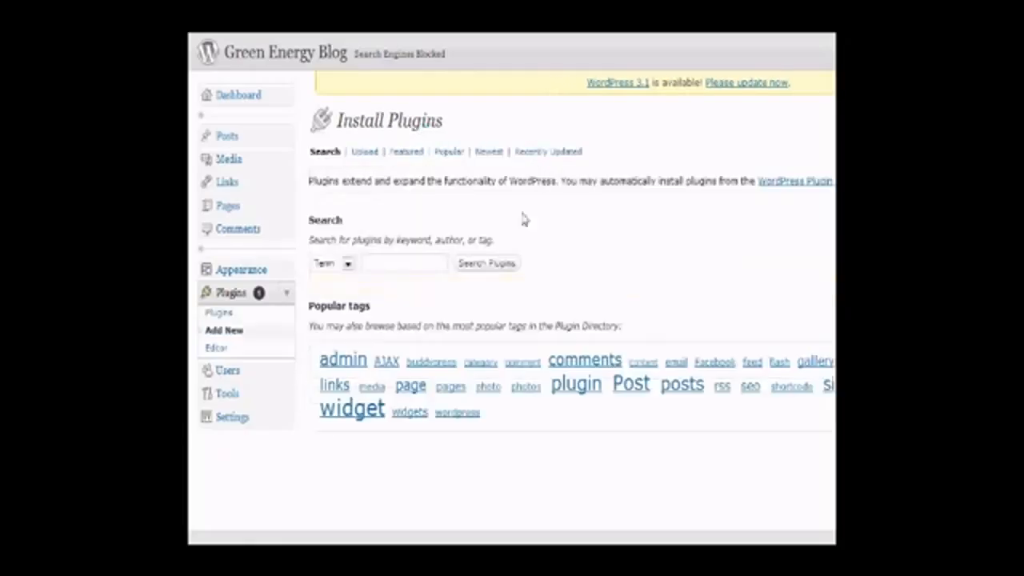
{"action": "left_click", "coordinate": [397, 263]}
{"action": "type", "text": "al"}
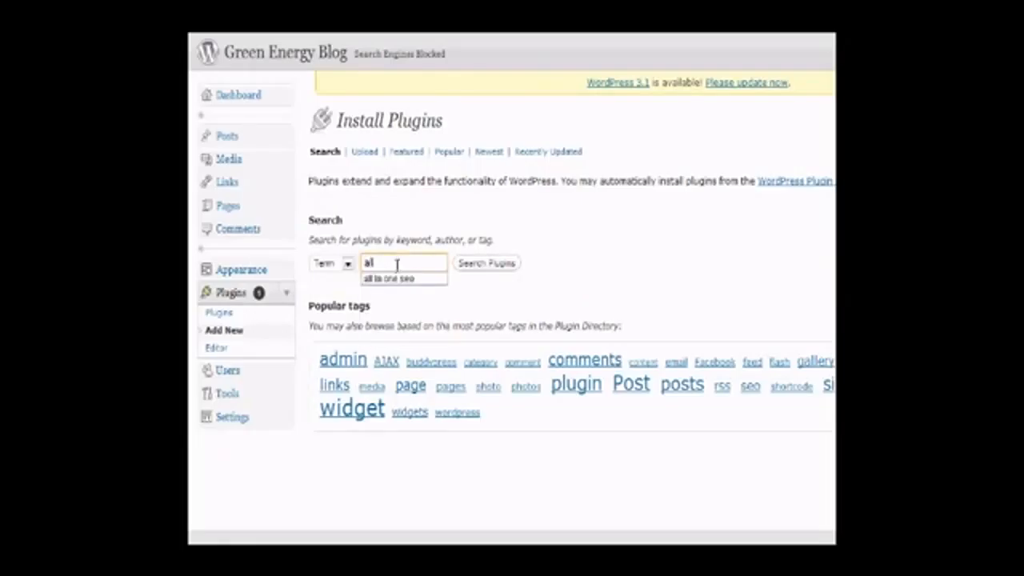
{"action": "type", "text": "l in seo"}
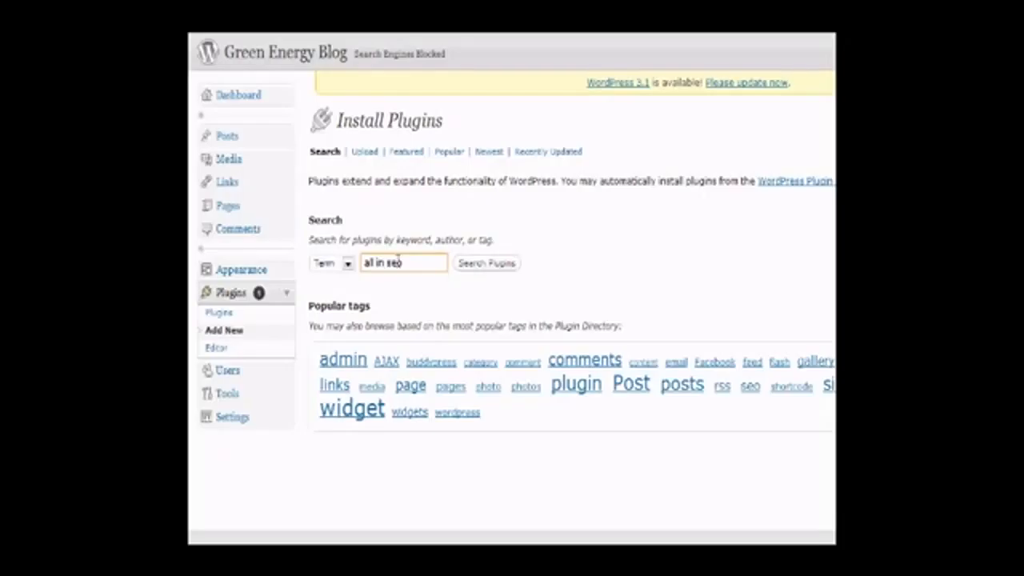
{"action": "key", "text": "BackSpace"}
{"action": "key", "text": "BackSpace"}
{"action": "key", "text": "BackSpace"}
{"action": "type", "text": "one"}
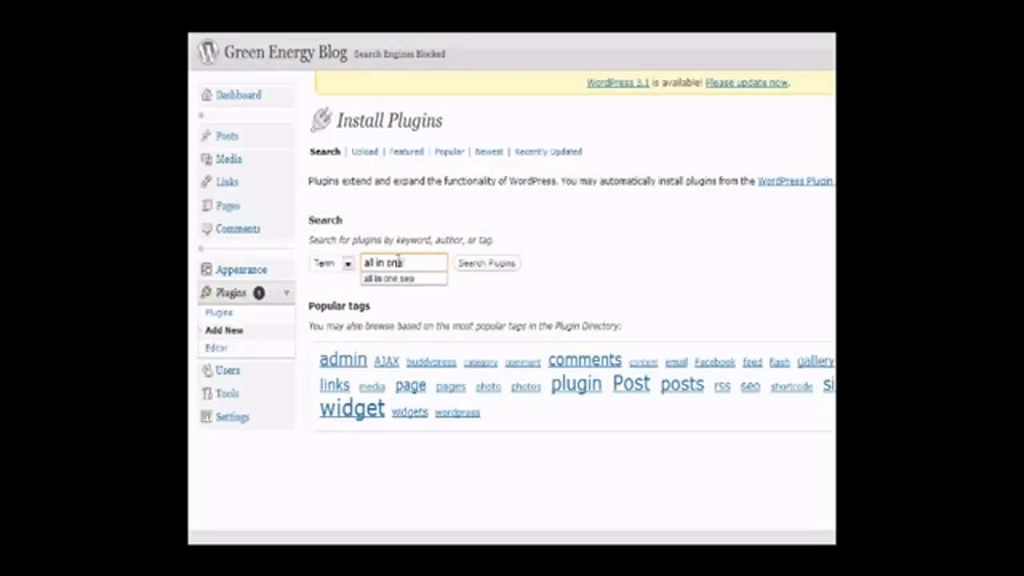
{"action": "type", "text": " seo"}
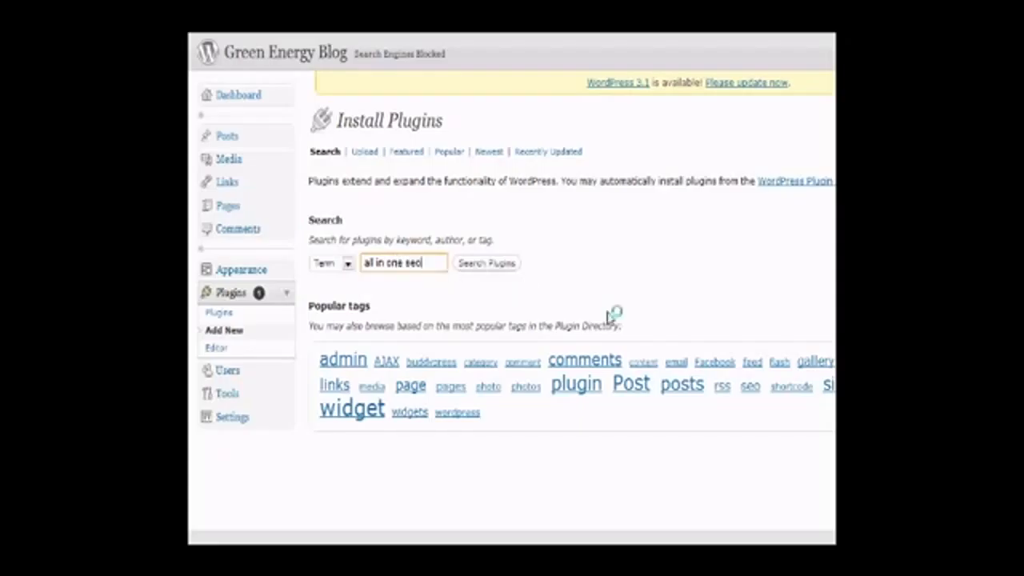
{"action": "key", "text": "Return"}
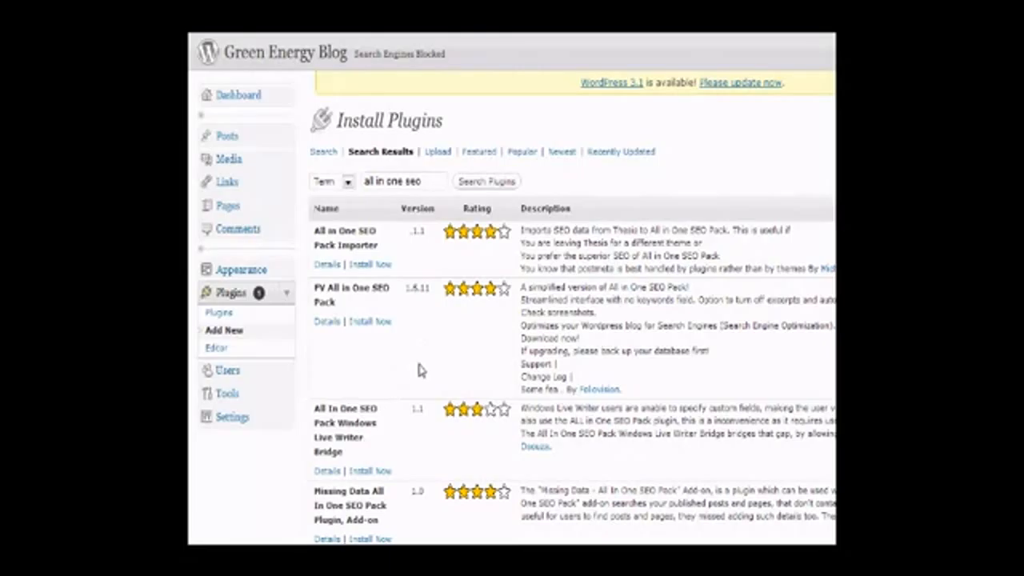
Install the All in One SEO Pack plugin, version 1.6.13.2, from the search results and activate it.
{"action": "scroll", "coordinate": [420, 369], "scroll_direction": "down", "scroll_amount": 5}
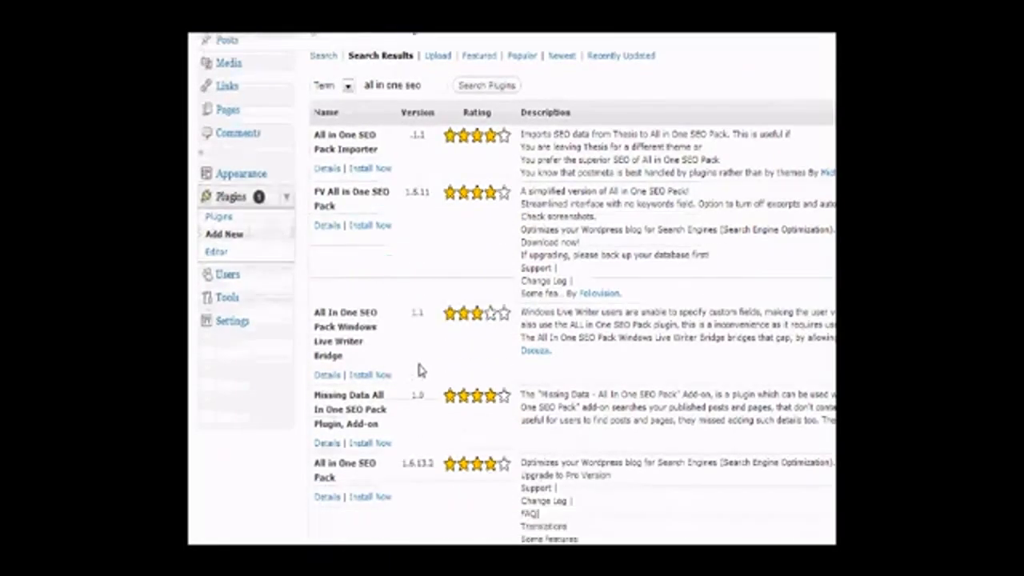
{"action": "scroll", "coordinate": [421, 369], "scroll_direction": "down", "scroll_amount": 2}
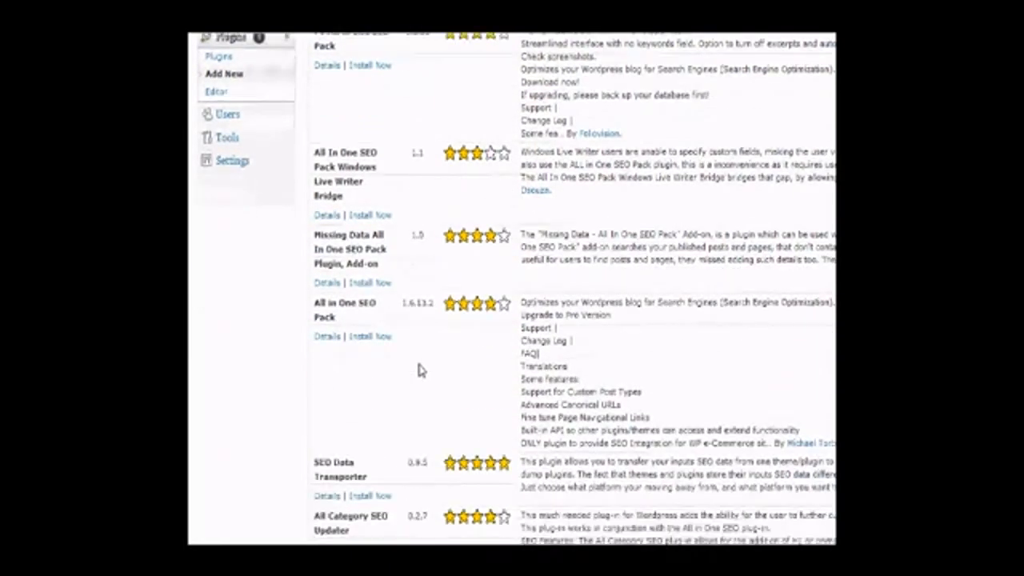
{"action": "left_click", "coordinate": [368, 339]}
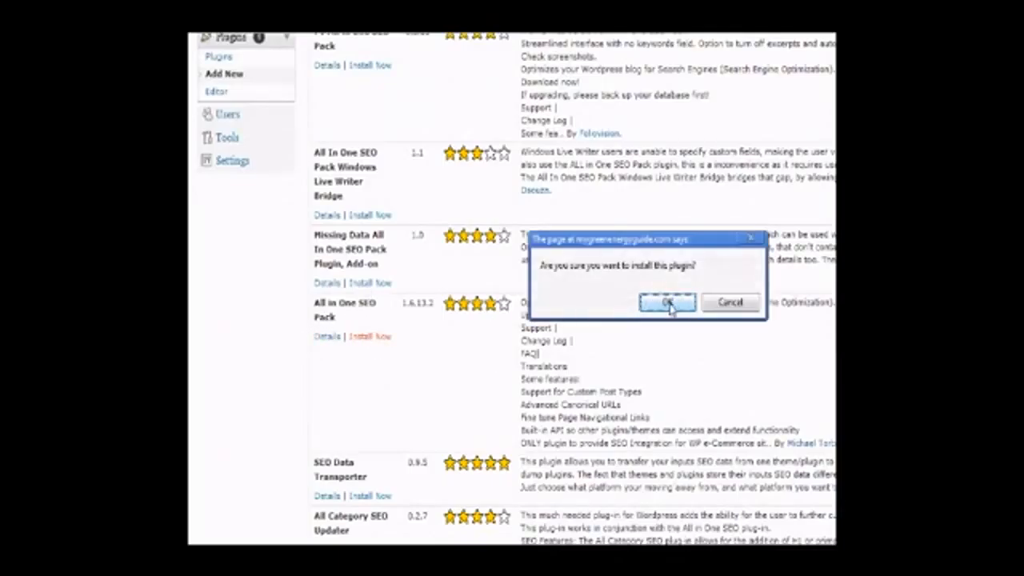
{"action": "left_click", "coordinate": [667, 304]}
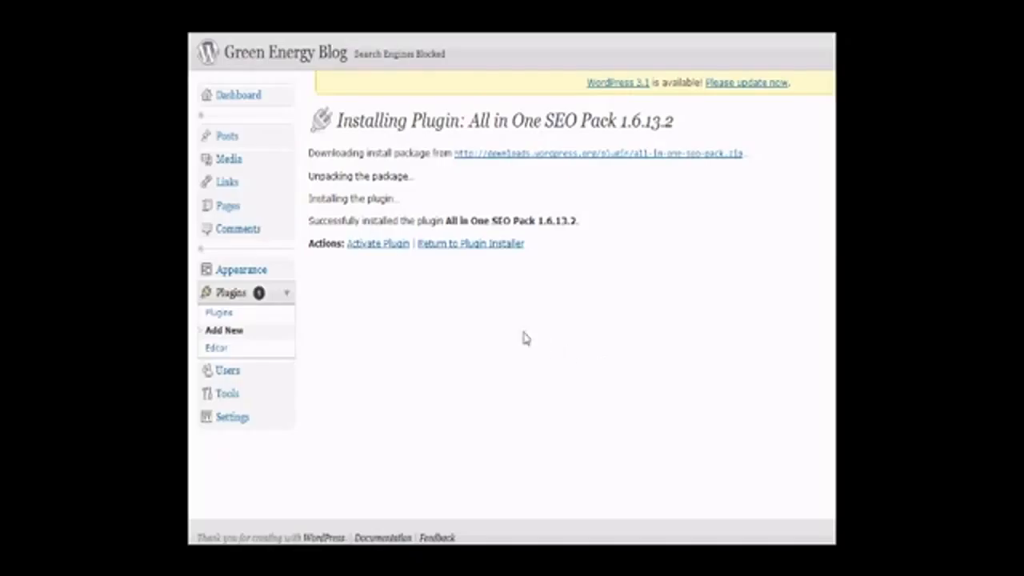
{"action": "left_click", "coordinate": [376, 245]}
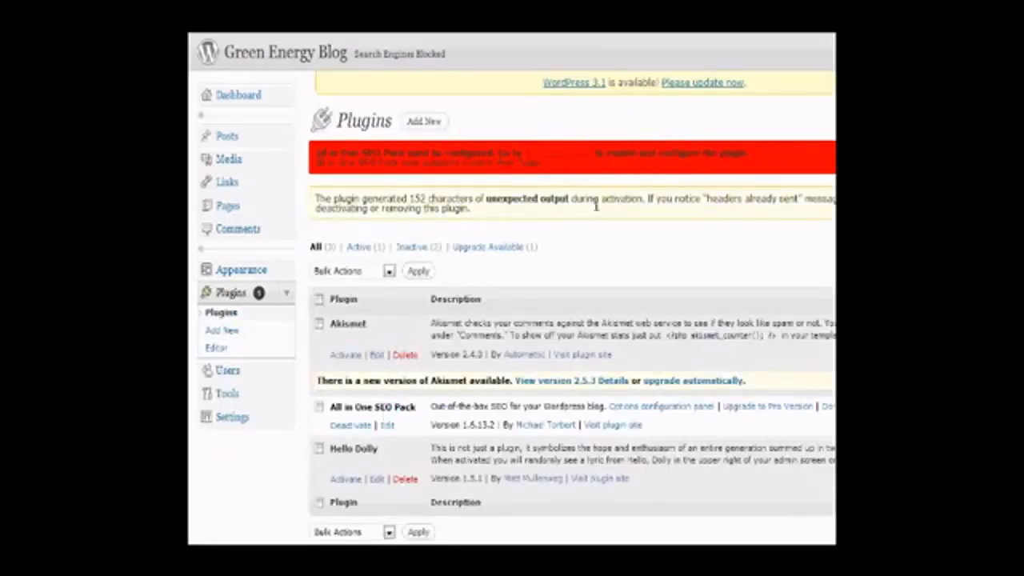
Open the All in One SEO plugin's options and set the plugin status to Enabled.
{"action": "left_click", "coordinate": [565, 159]}
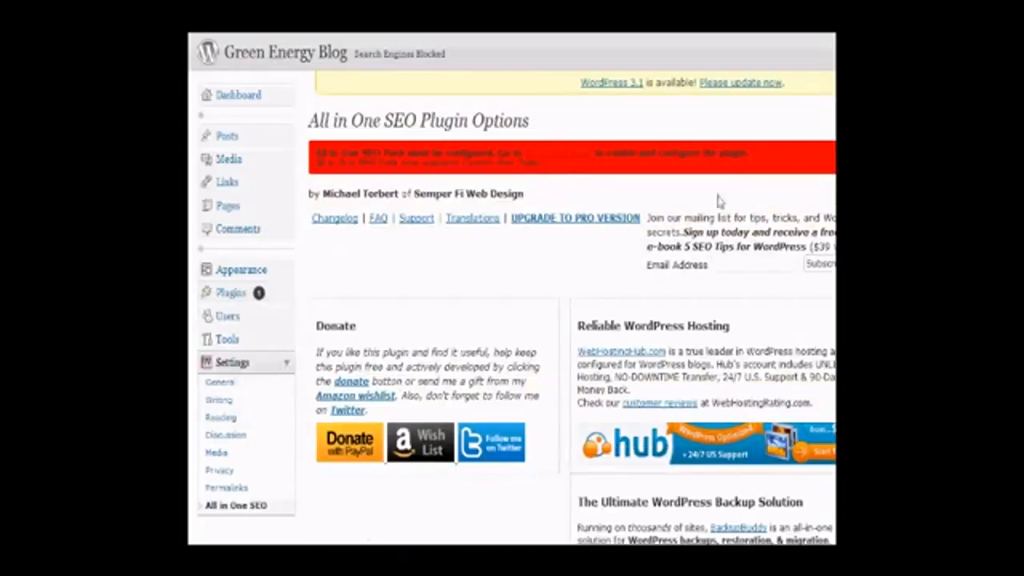
{"action": "scroll", "coordinate": [800, 192], "scroll_direction": "down", "scroll_amount": 5}
{"action": "scroll", "coordinate": [512, 288], "scroll_direction": "down", "scroll_amount": 4}
{"action": "scroll", "coordinate": [512, 288], "scroll_direction": "up", "scroll_amount": 4}
{"action": "scroll", "coordinate": [512, 288], "scroll_direction": "down", "scroll_amount": 2}
{"action": "scroll", "coordinate": [512, 288], "scroll_direction": "down", "scroll_amount": 4}
{"action": "scroll", "coordinate": [512, 288], "scroll_direction": "up", "scroll_amount": 6}
{"action": "scroll", "coordinate": [512, 288], "scroll_direction": "down", "scroll_amount": 3}
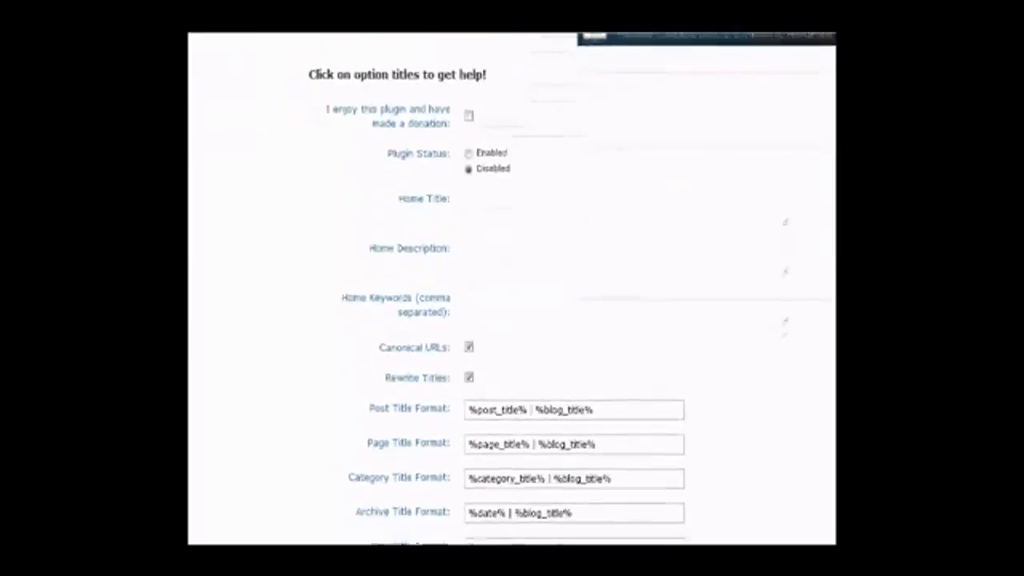
{"action": "scroll", "coordinate": [512, 288], "scroll_direction": "up", "scroll_amount": 1}
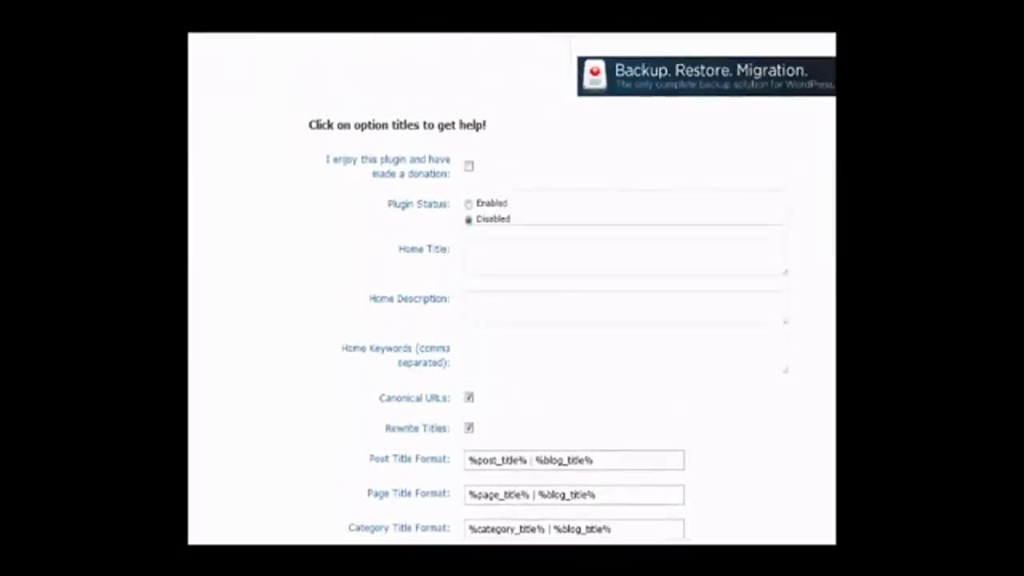
{"action": "left_click", "coordinate": [468, 205]}
Enter "Learn Green Energy|How to have green energy" as the Home Title.
{"action": "left_click", "coordinate": [498, 250]}
{"action": "type", "text": "Gra"}
{"action": "key", "text": "BackSpace"}
{"action": "key", "text": "BackSpace"}
{"action": "key", "text": "BackSpace"}
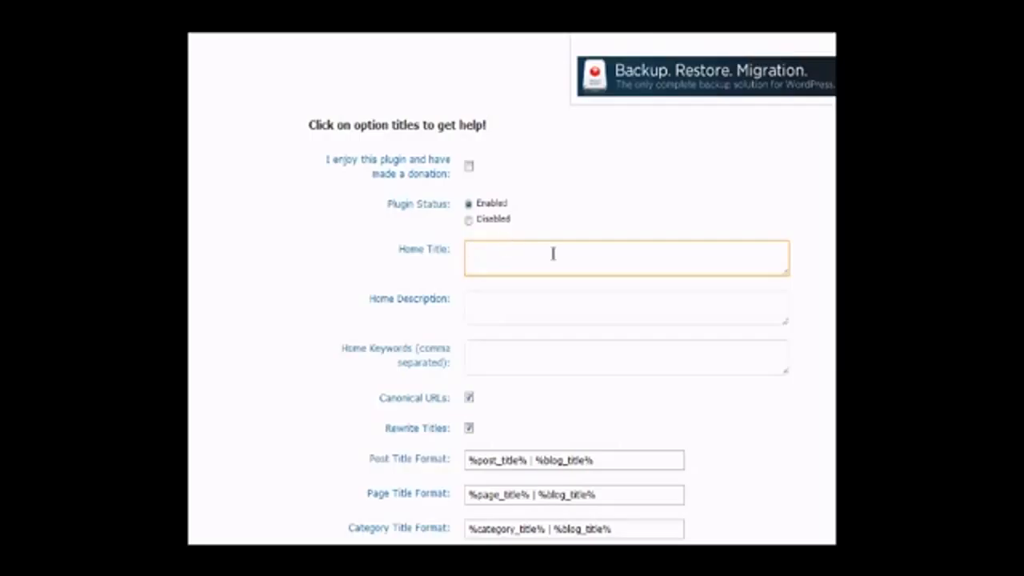
{"action": "type", "text": "Learn "}
{"action": "type", "text": "Green Energ"}
{"action": "type", "text": "y"}
{"action": "type", "text": "!"}
{"action": "type", "text": "How to "}
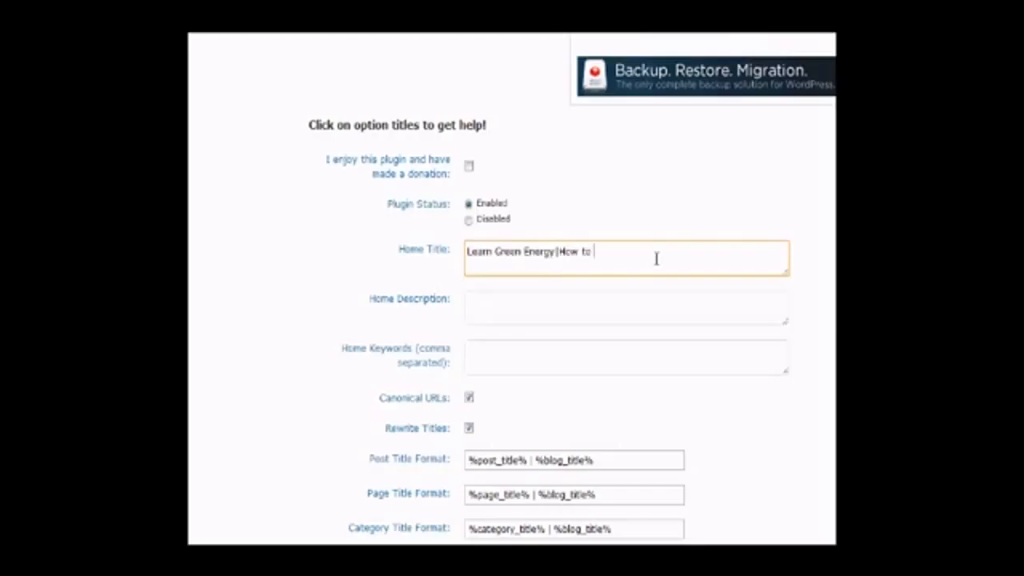
{"action": "type", "text": "have green energy"}
Capitalize the last three words of the Home Title so that it ends in "Have Green Energy".
{"action": "left_click", "coordinate": [653, 248]}
{"action": "key", "text": "BackSpace"}
{"action": "type", "text": "E"}
{"action": "left_click", "coordinate": [624, 248]}
{"action": "key", "text": "BackSpace"}
{"action": "type", "text": "G"}
{"action": "left_click", "coordinate": [595, 251]}
{"action": "key", "text": "BackSpace"}
{"action": "type", "text": "H"}
Compare the Home Title with the title and description of the first Google result for "gardening tips".
{"action": "left_click", "coordinate": [496, 294]}
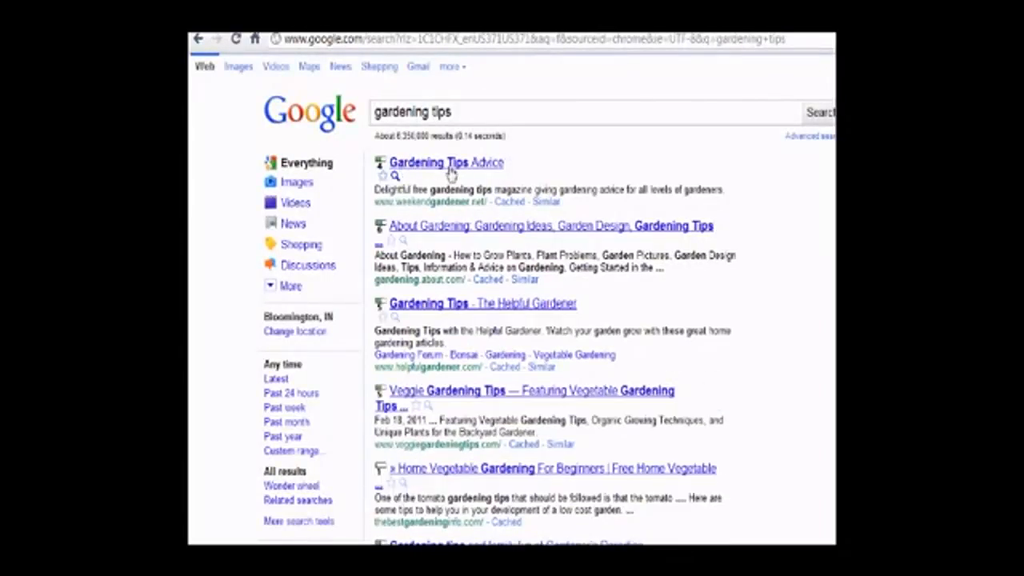
{"action": "left_click_drag", "start_coordinate": [504, 162], "coordinate": [388, 164]}
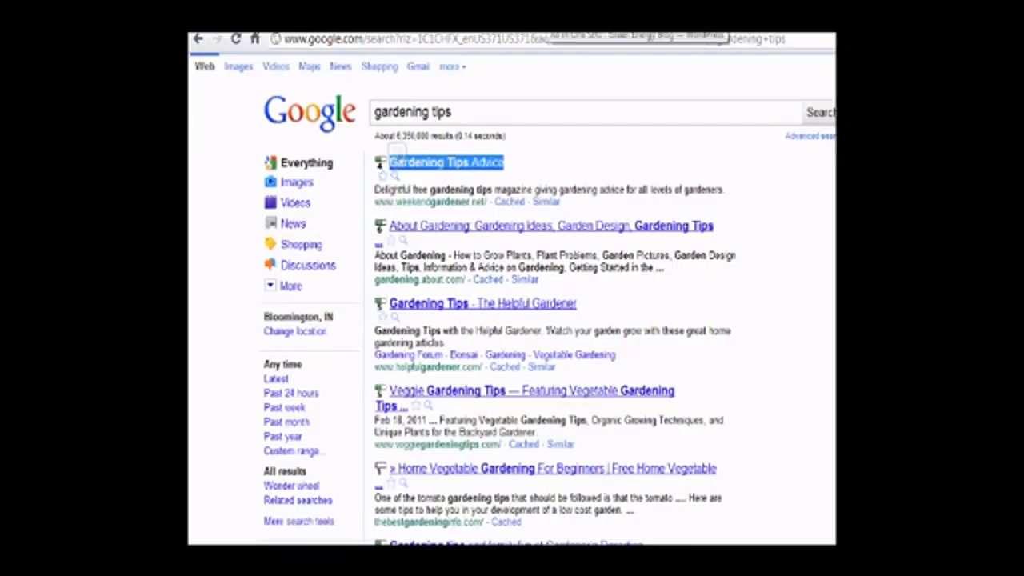
{"action": "left_click", "coordinate": [549, 19]}
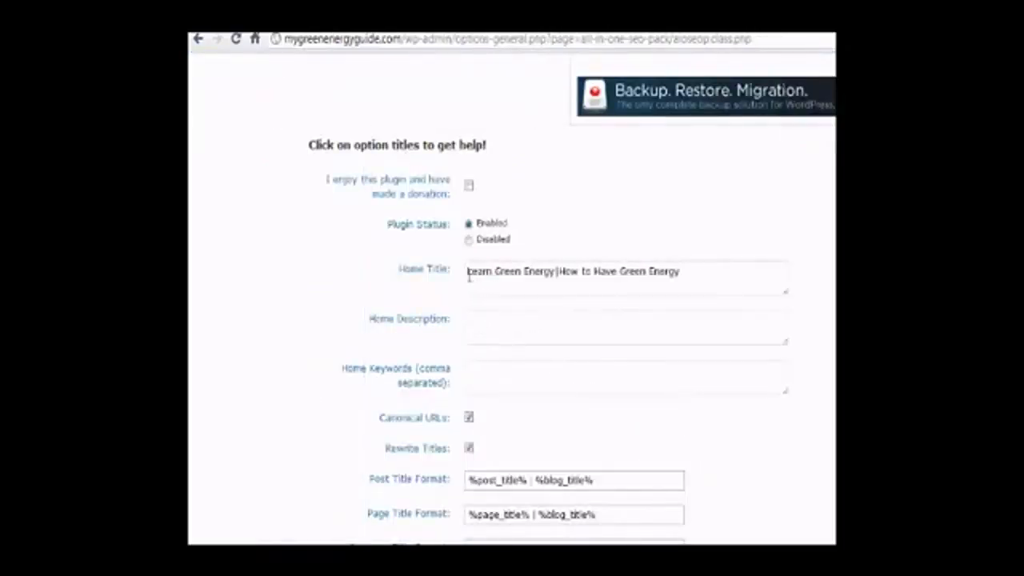
{"action": "left_click_drag", "start_coordinate": [425, 276], "coordinate": [450, 269]}
{"action": "left_click", "coordinate": [362, 260]}
{"action": "double_click", "coordinate": [554, 273]}
{"action": "left_click_drag", "start_coordinate": [692, 276], "coordinate": [457, 267]}
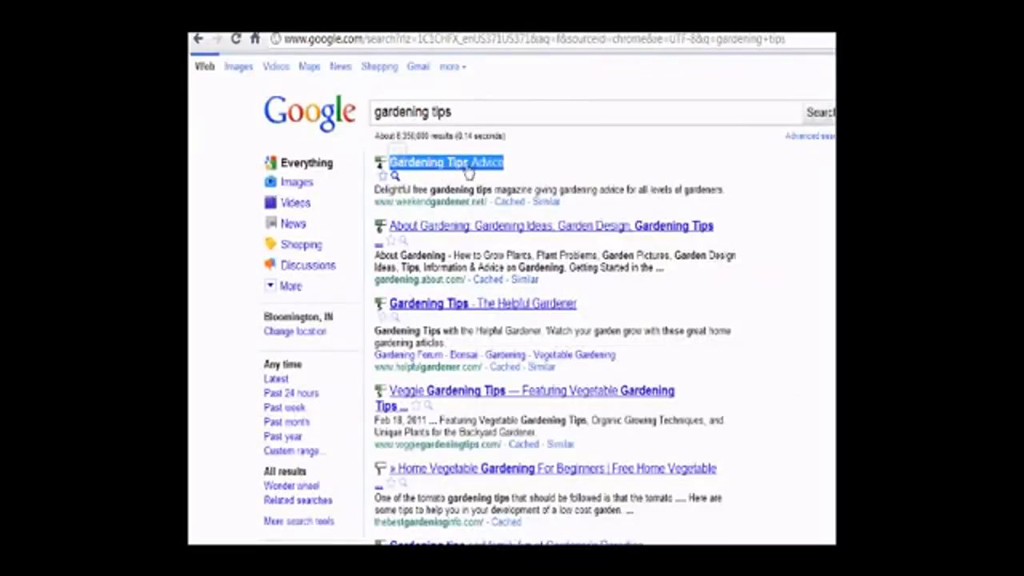
{"action": "left_click", "coordinate": [533, 175]}
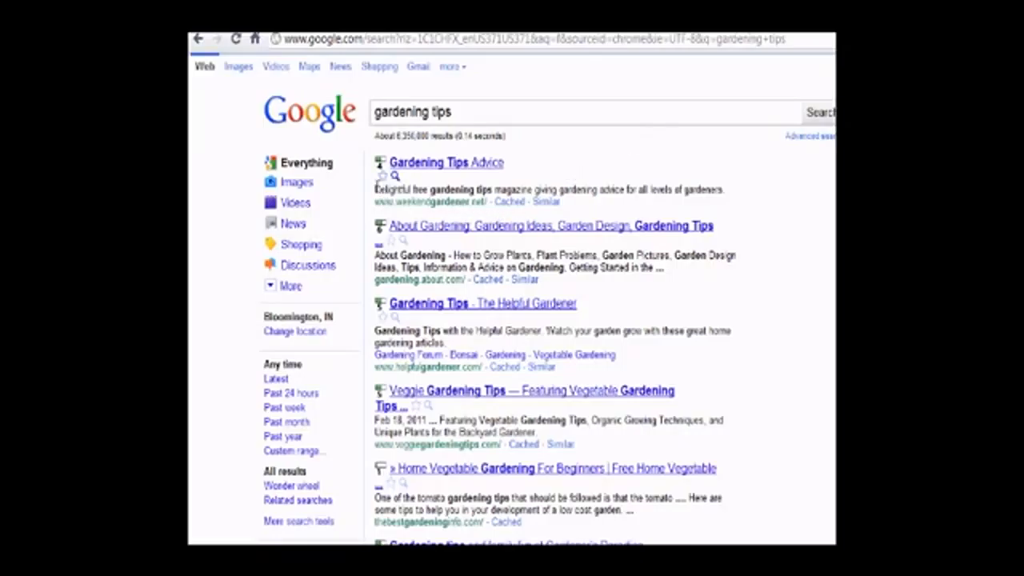
{"action": "left_click_drag", "start_coordinate": [376, 188], "coordinate": [726, 189]}
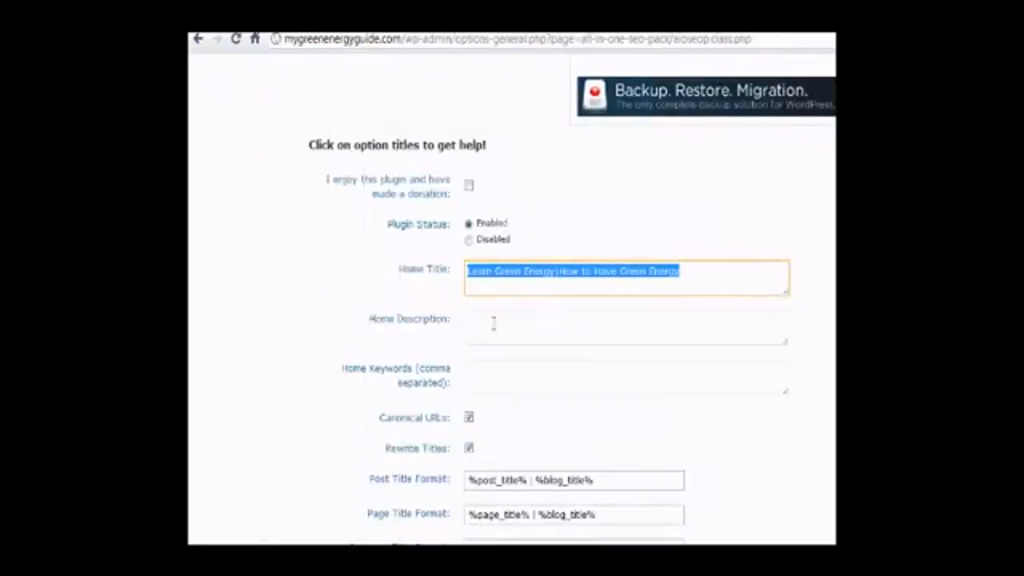
Enter "Learn Green Energy. Find Tips about How to Have Green energy." as the Home Description.
{"action": "left_click", "coordinate": [496, 321]}
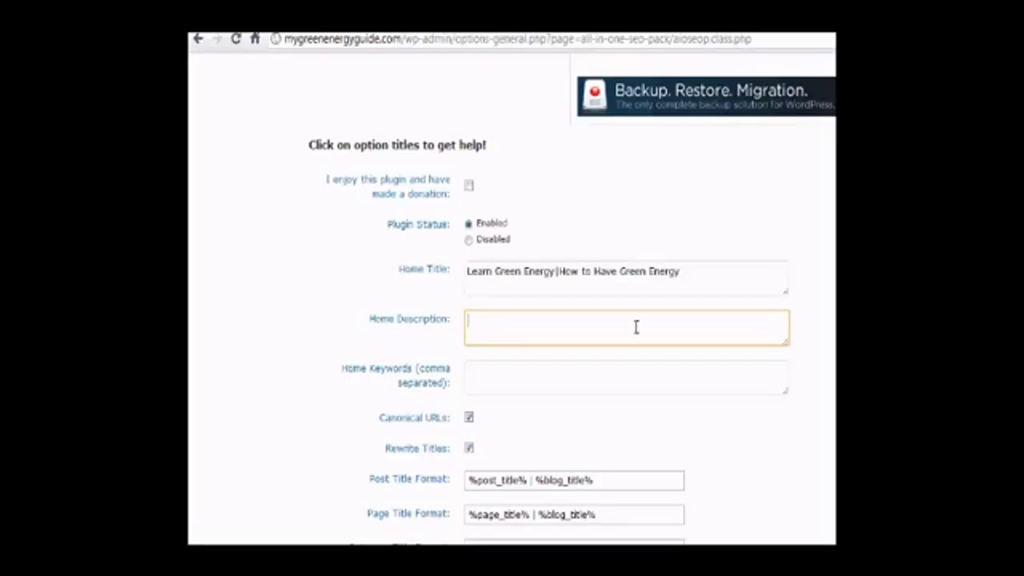
{"action": "type", "text": "Learn"}
{"action": "key", "text": "BackSpace"}
{"action": "key", "text": "BackSpace"}
{"action": "key", "text": "BackSpace"}
{"action": "type", "text": "earn Green Energy"}
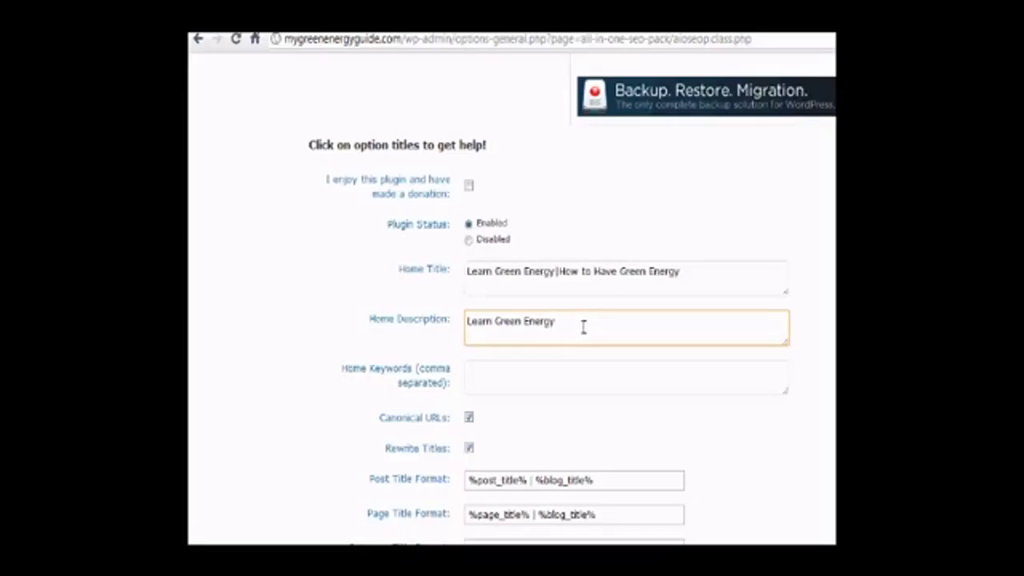
{"action": "type", "text": ". Find Tips"}
{"action": "key", "text": "BackSpace"}
{"action": "type", "text": "abot How to Have Green energy"}
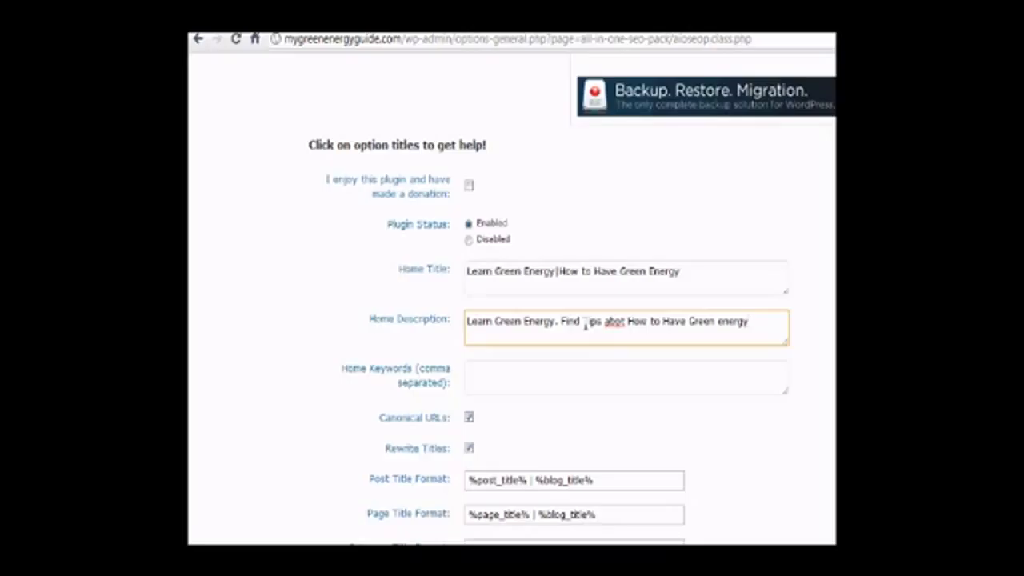
{"action": "left_click", "coordinate": [620, 320]}
{"action": "type", "text": "u"}
{"action": "left_click", "coordinate": [765, 320]}
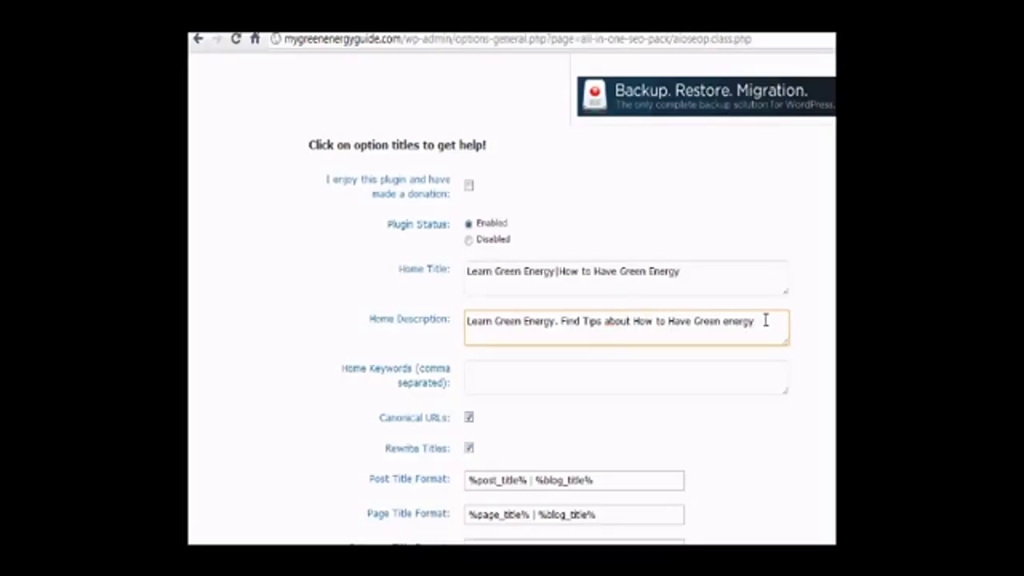
{"action": "type", "text": "."}
Copy the full Home Title text into the Home Keywords field.
{"action": "left_click", "coordinate": [497, 368]}
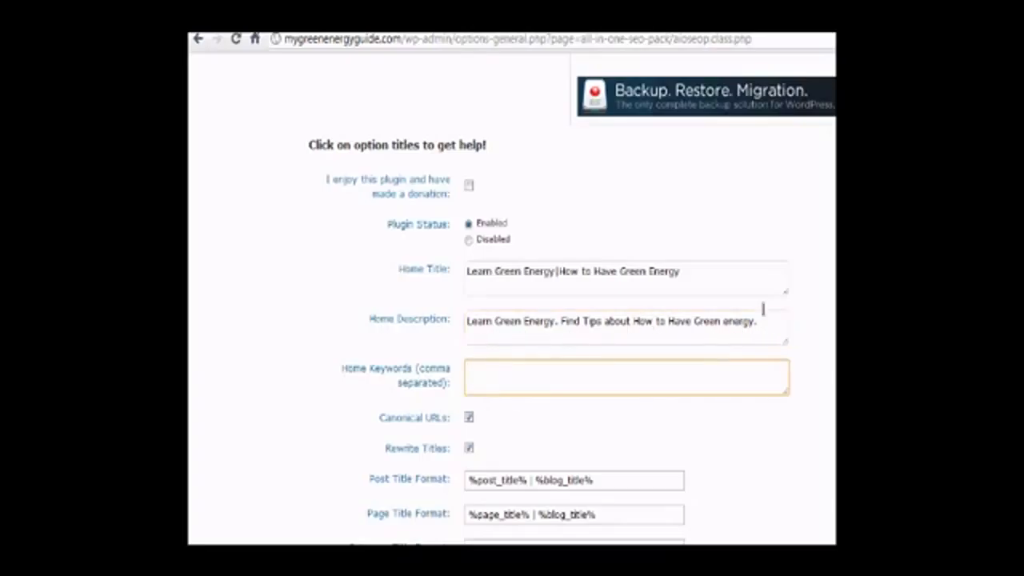
{"action": "left_click_drag", "start_coordinate": [715, 272], "coordinate": [361, 290]}
{"action": "key", "text": "ctrl+c"}
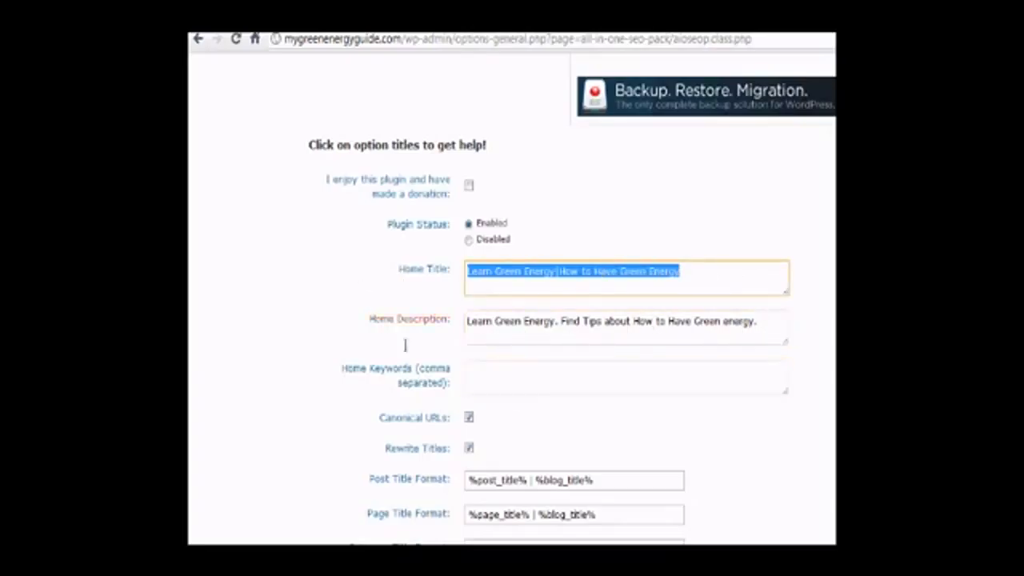
{"action": "left_click", "coordinate": [503, 375]}
{"action": "key", "text": "ctrl+v"}
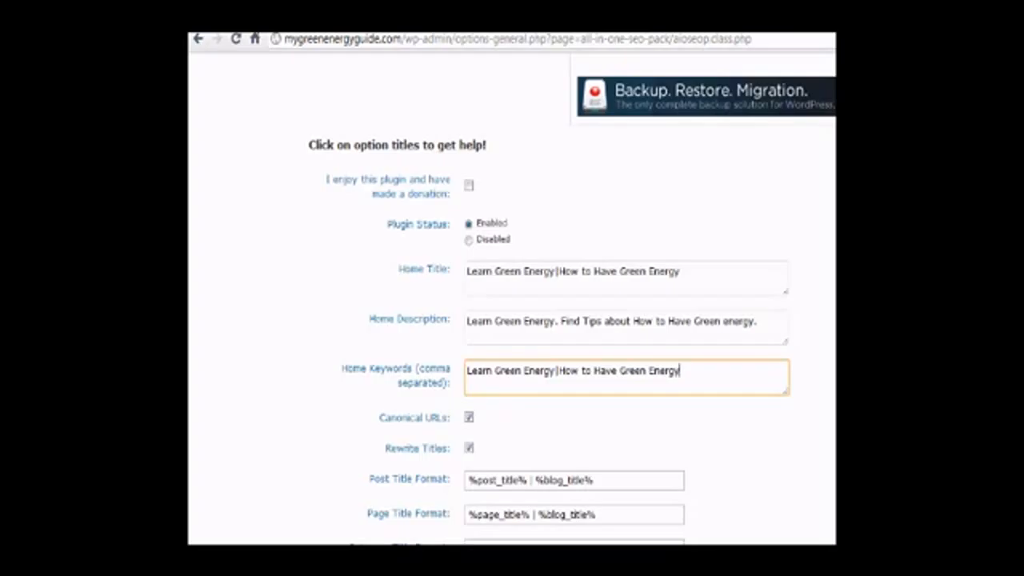
Remove the separator and blog title from the Post Title Format, leaving only %post_title%.
{"action": "scroll", "coordinate": [511, 320], "scroll_direction": "down", "scroll_amount": 4}
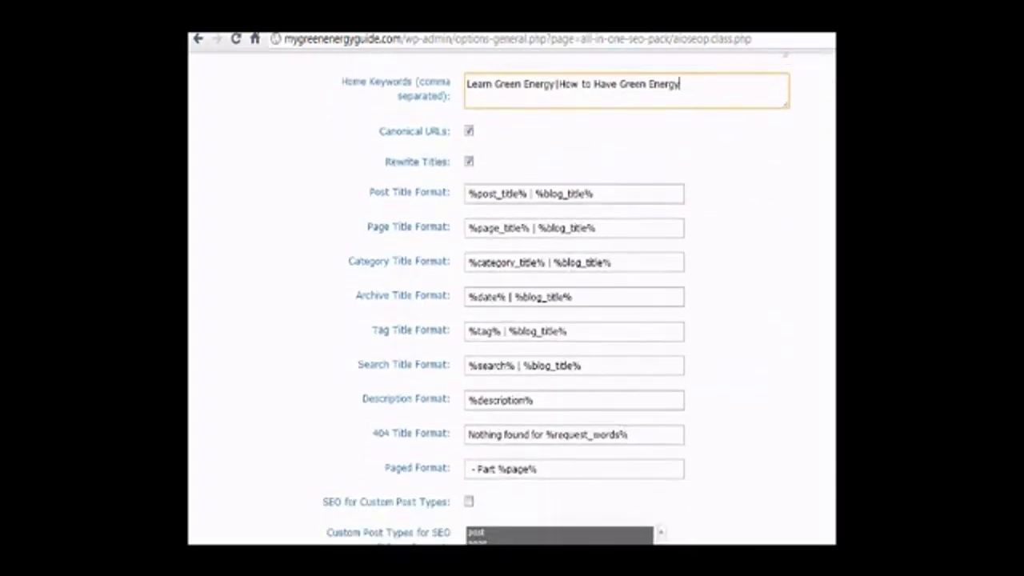
{"action": "scroll", "coordinate": [511, 320], "scroll_direction": "down", "scroll_amount": 1}
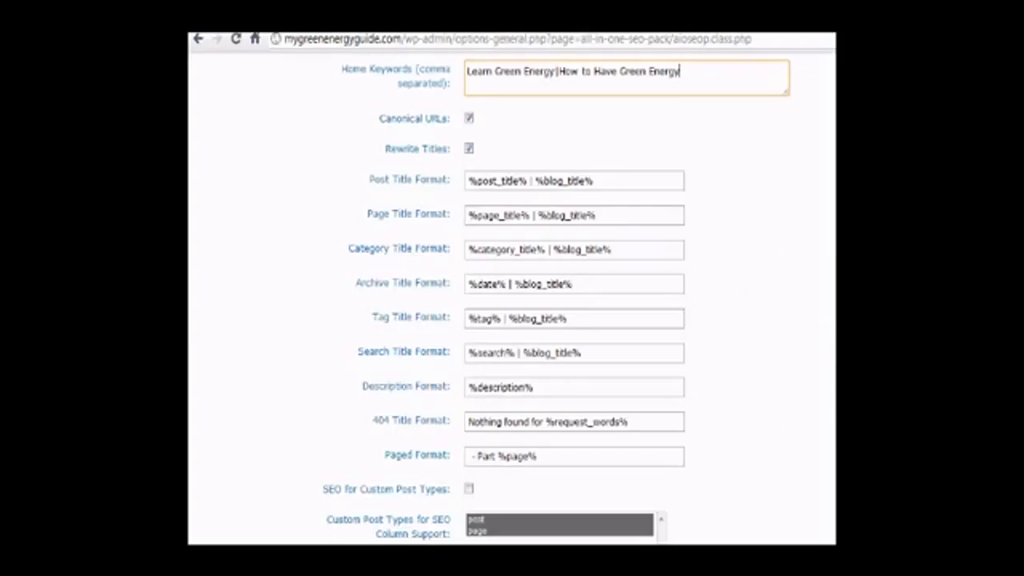
{"action": "scroll", "coordinate": [743, 235], "scroll_direction": "down", "scroll_amount": 1}
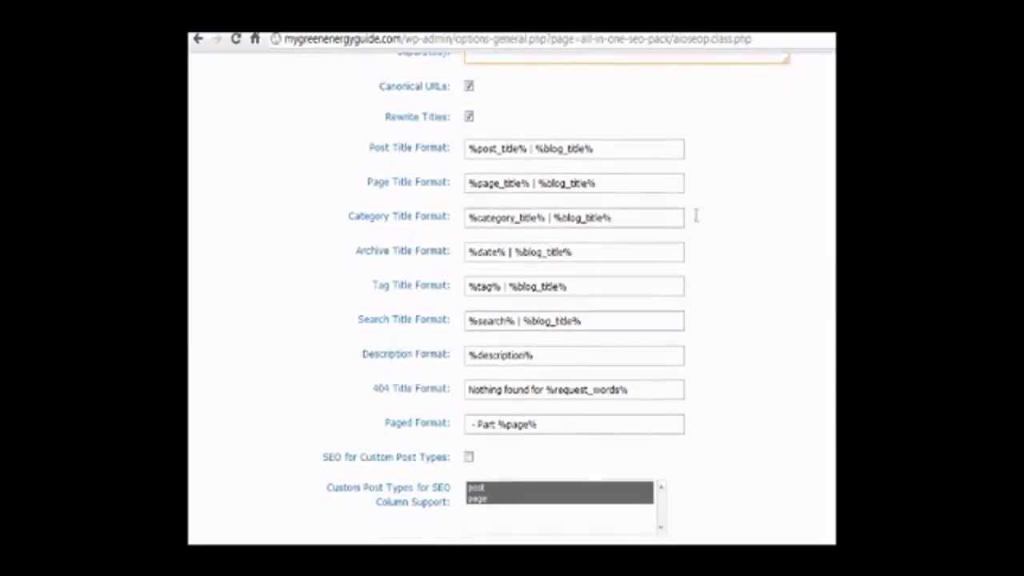
{"action": "left_click_drag", "start_coordinate": [615, 148], "coordinate": [527, 149]}
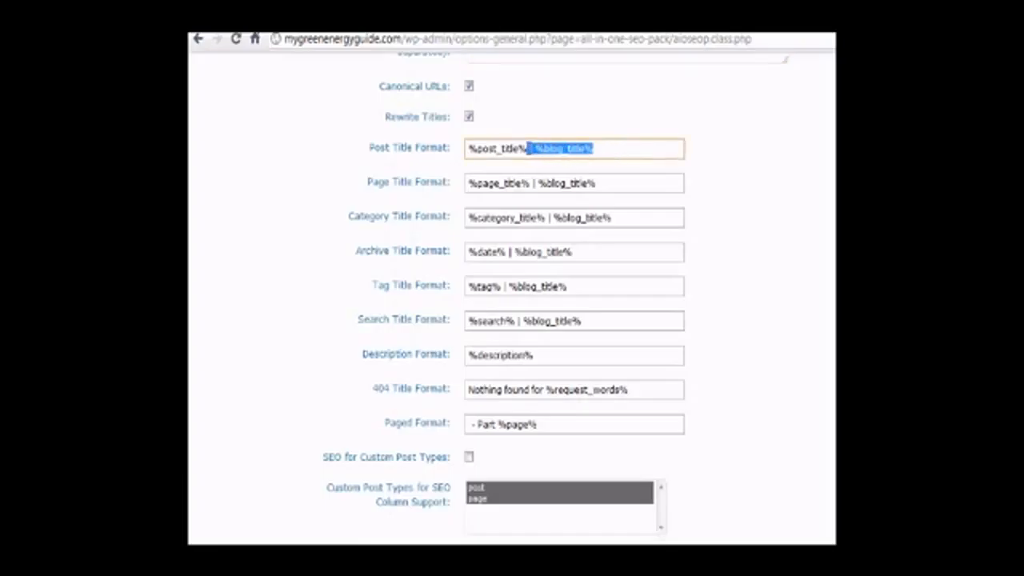
{"action": "key", "text": "BackSpace"}
{"action": "left_click", "coordinate": [676, 129]}
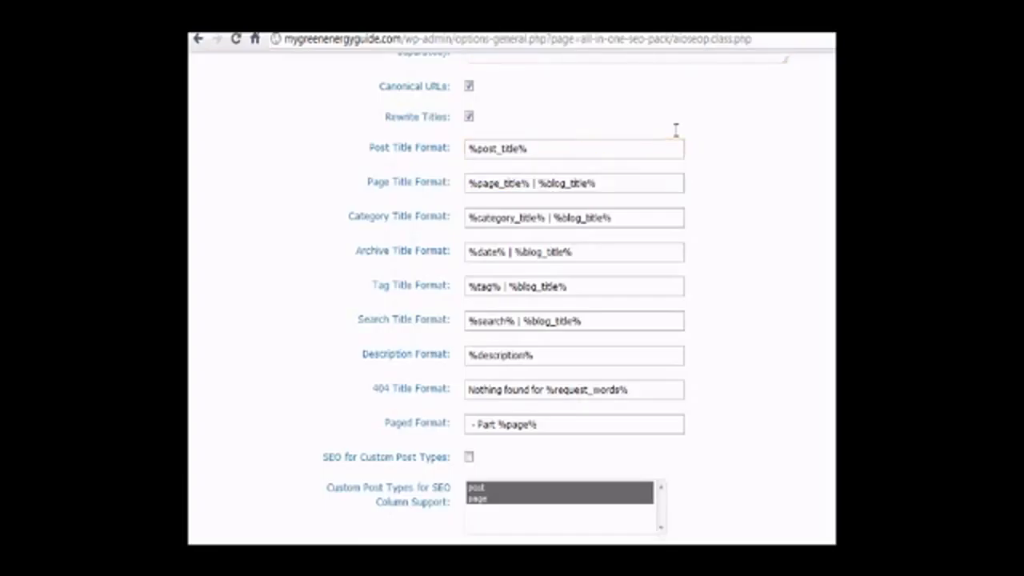
Remove the separator and blog title from the Page Title Format, leaving only %page_title%.
{"action": "left_click_drag", "start_coordinate": [599, 184], "coordinate": [531, 183]}
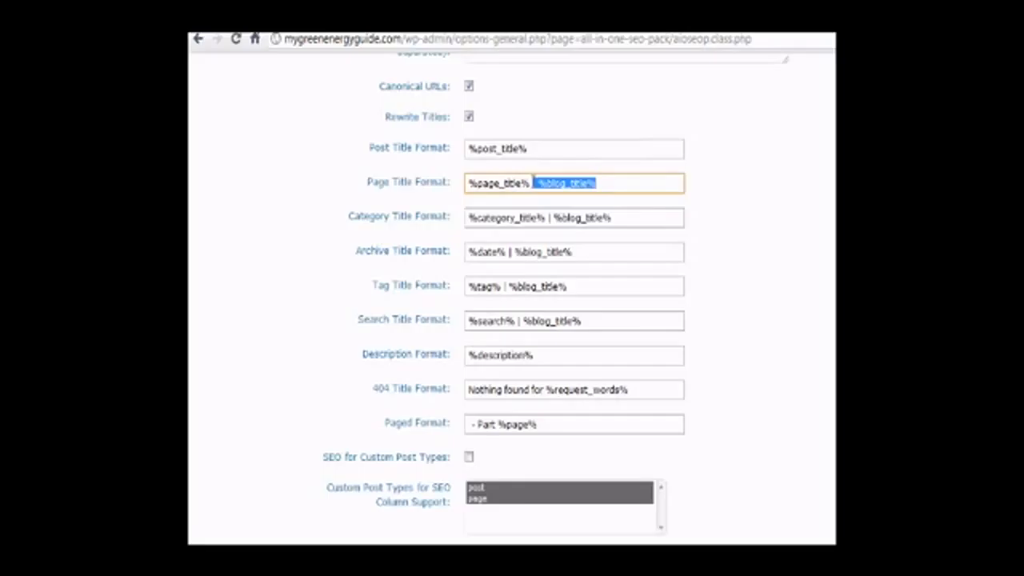
{"action": "key", "text": "BackSpace"}
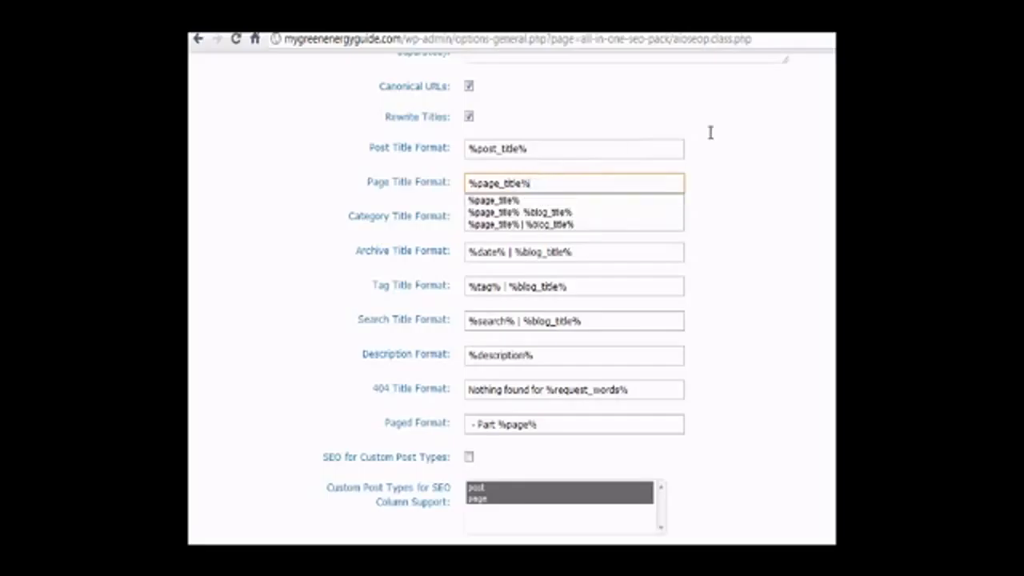
{"action": "left_click", "coordinate": [709, 132]}
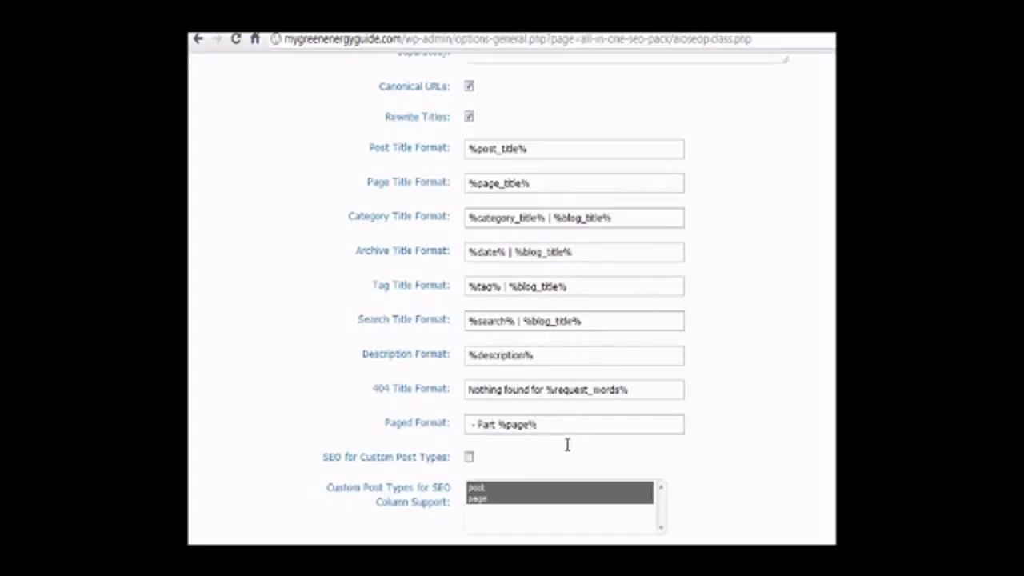
Leave the remaining All in One SEO options as they are and save the plugin settings.
{"action": "scroll", "coordinate": [575, 319], "scroll_direction": "down", "scroll_amount": 6}
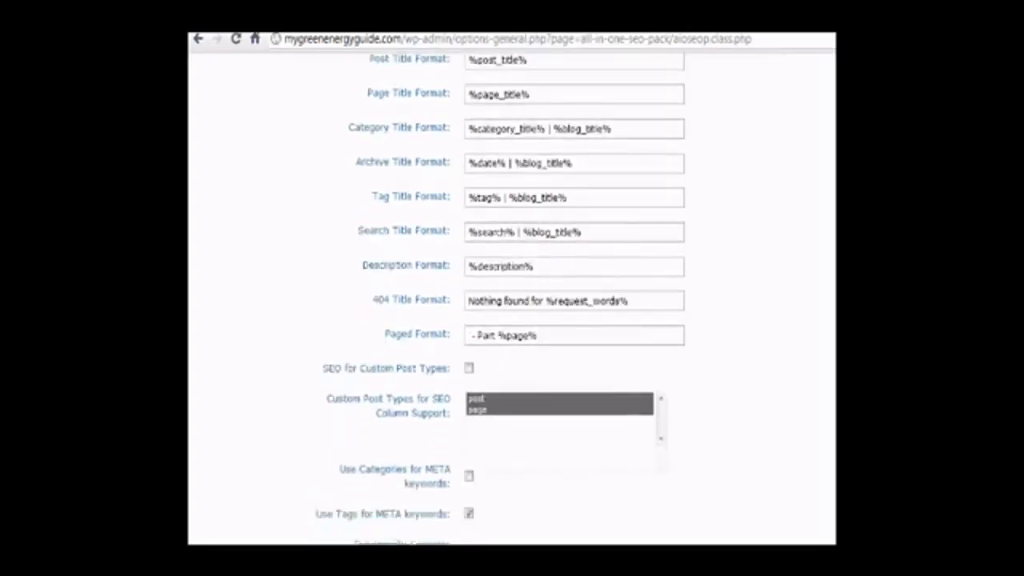
{"action": "scroll", "coordinate": [511, 320], "scroll_direction": "down", "scroll_amount": 6}
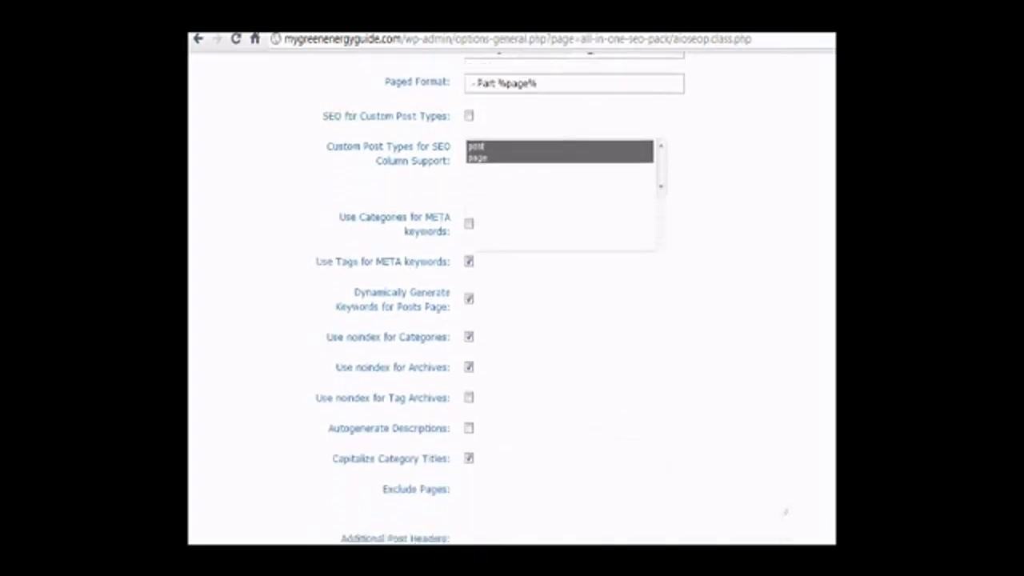
{"action": "scroll", "coordinate": [512, 320], "scroll_direction": "down", "scroll_amount": 1}
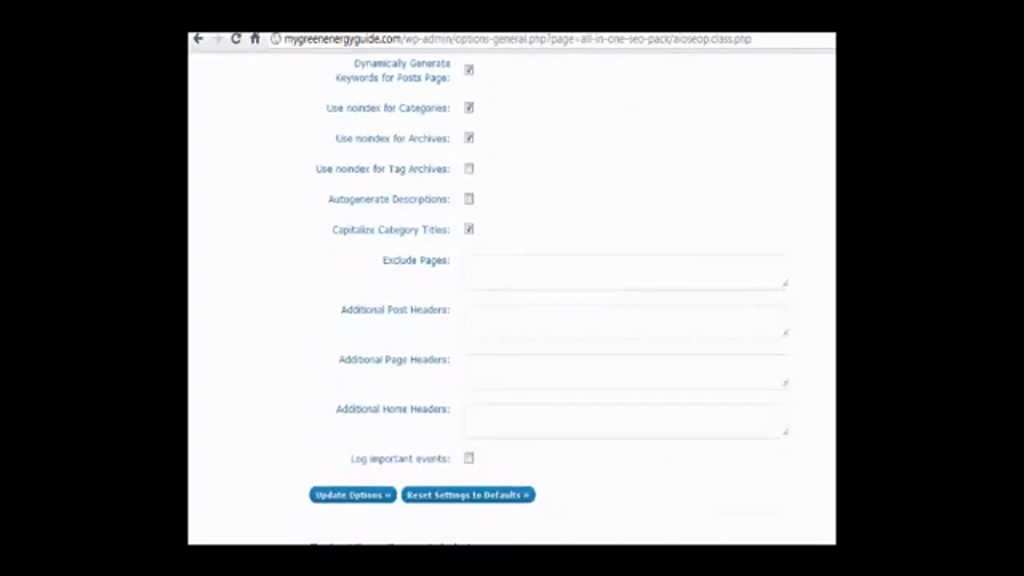
{"action": "left_click", "coordinate": [349, 494]}
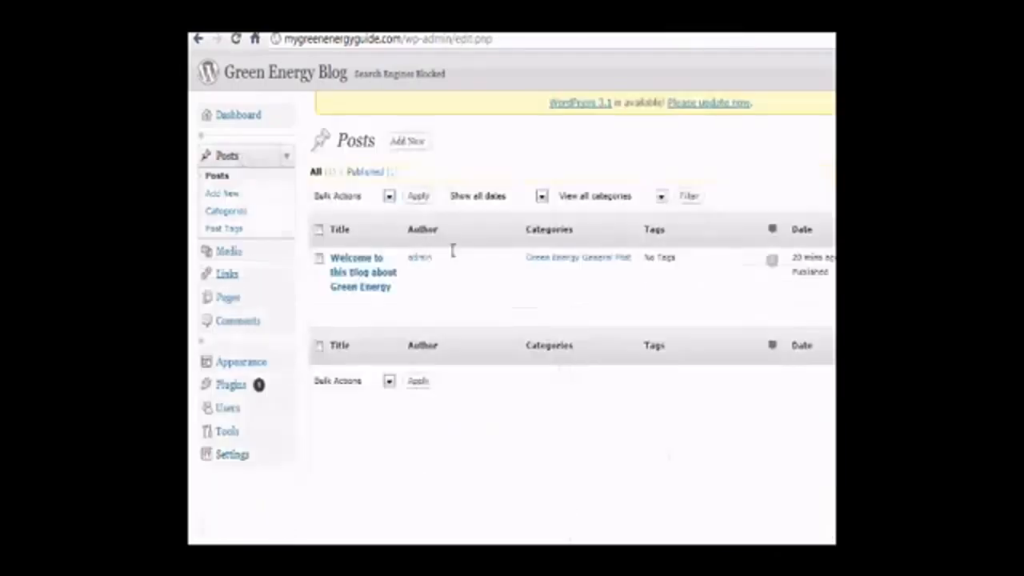
Open the post "Welcome to this Blog about Green Energy" for editing and go from its permalink to the site's permalink settings.
{"action": "left_click", "coordinate": [357, 270]}
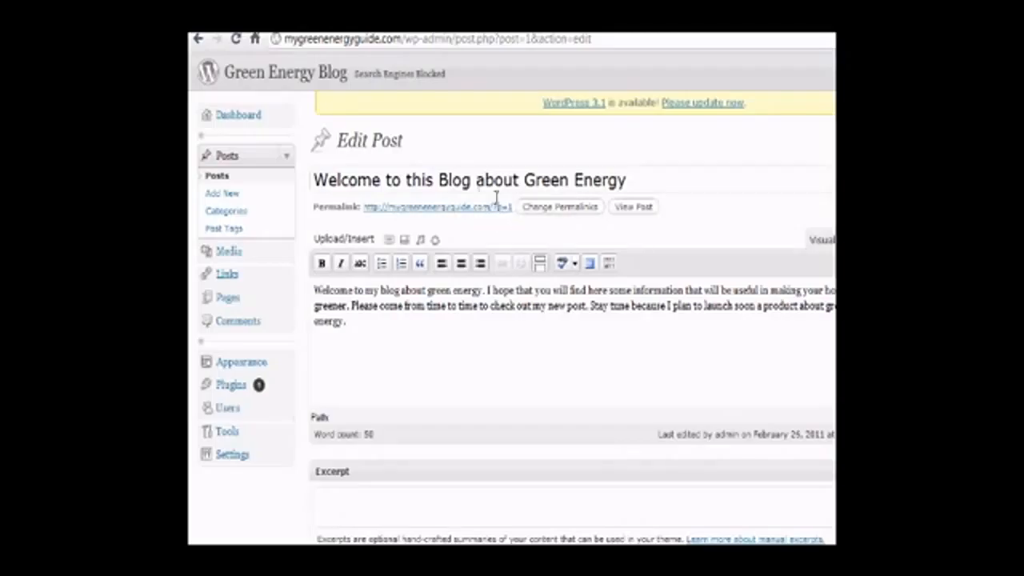
{"action": "left_click_drag", "start_coordinate": [644, 180], "coordinate": [314, 181]}
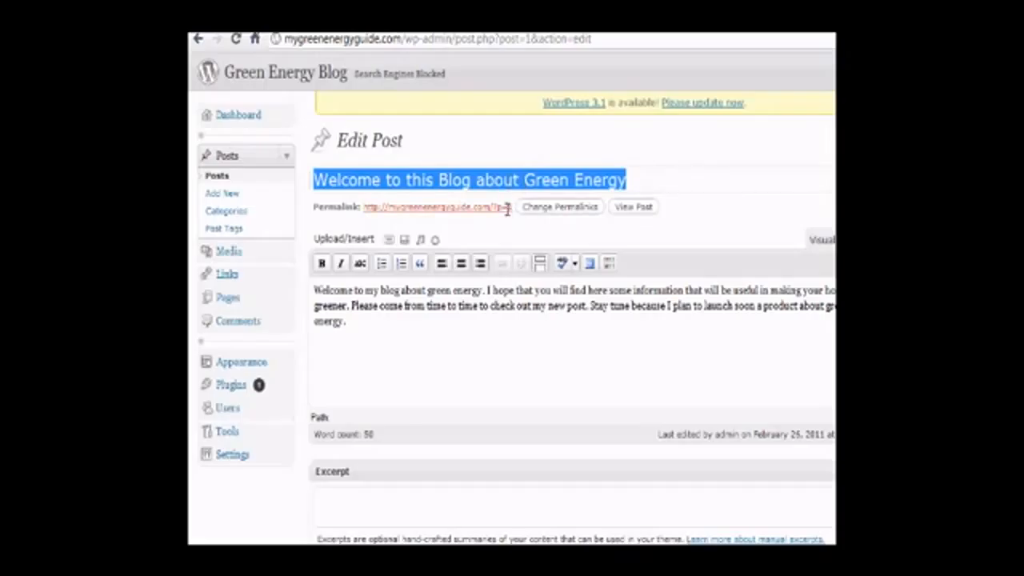
{"action": "left_click", "coordinate": [563, 209]}
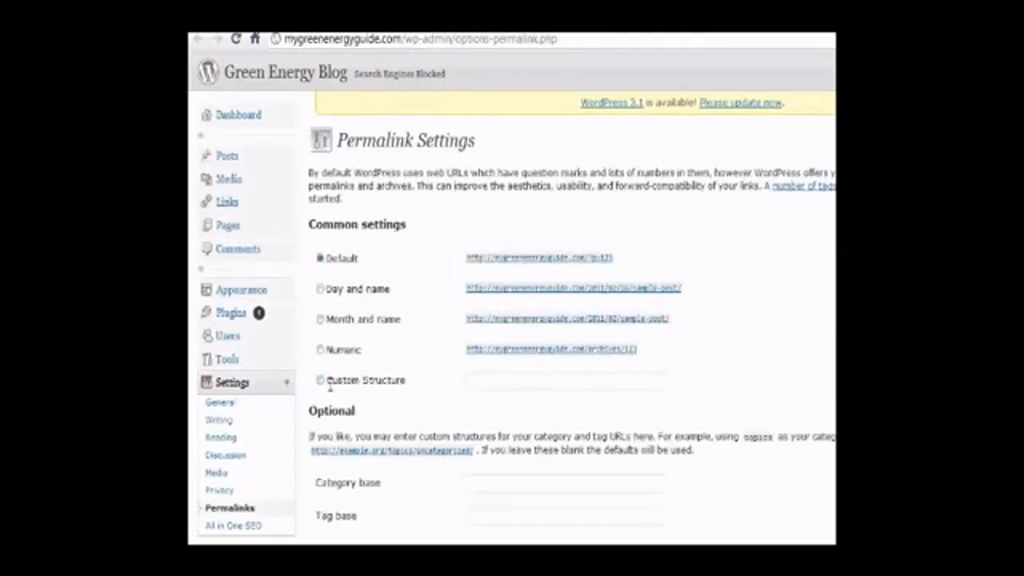
Set the permalinks to a custom structure of %postname% and save the changes.
{"action": "left_click", "coordinate": [320, 380]}
{"action": "left_click", "coordinate": [495, 385]}
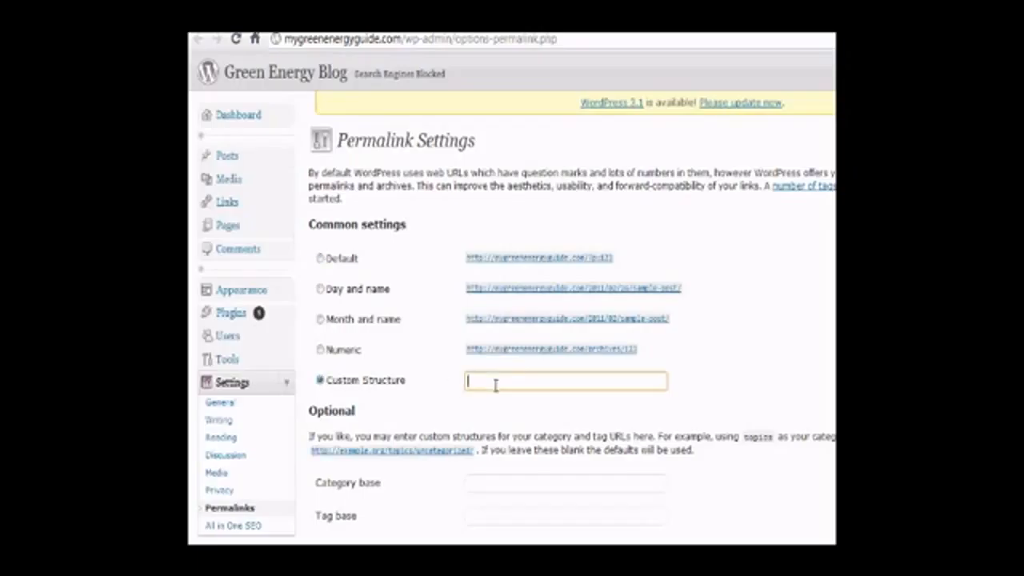
{"action": "type", "text": "%"}
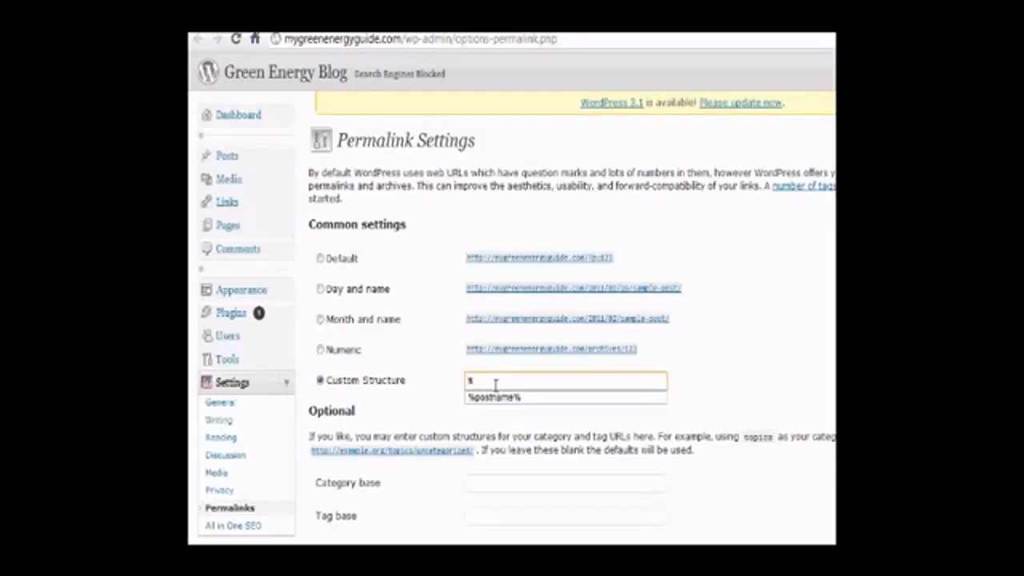
{"action": "type", "text": "postname%"}
{"action": "left_click", "coordinate": [767, 373]}
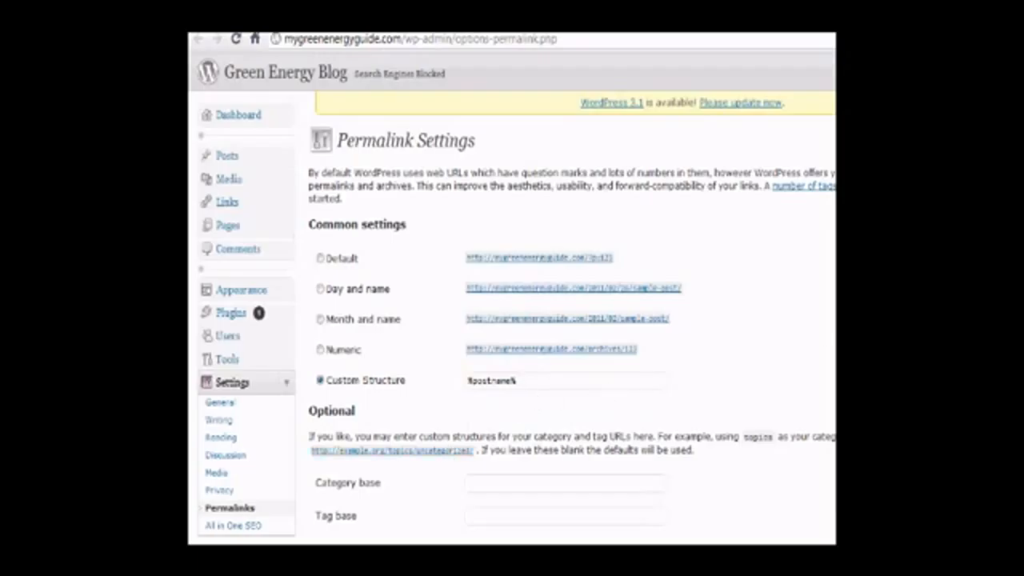
{"action": "scroll", "coordinate": [512, 298], "scroll_direction": "down", "scroll_amount": 1}
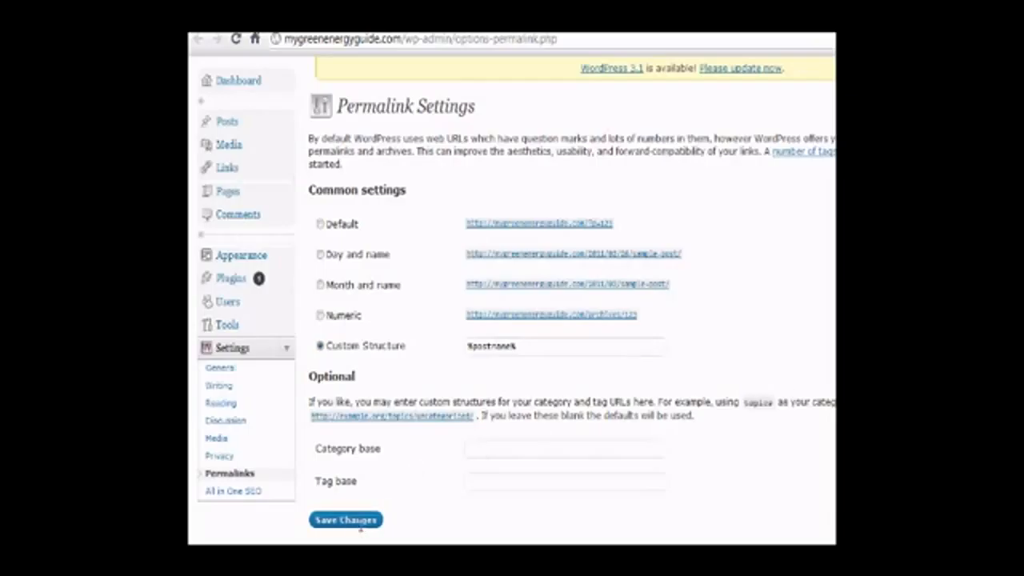
{"action": "left_click", "coordinate": [359, 521]}
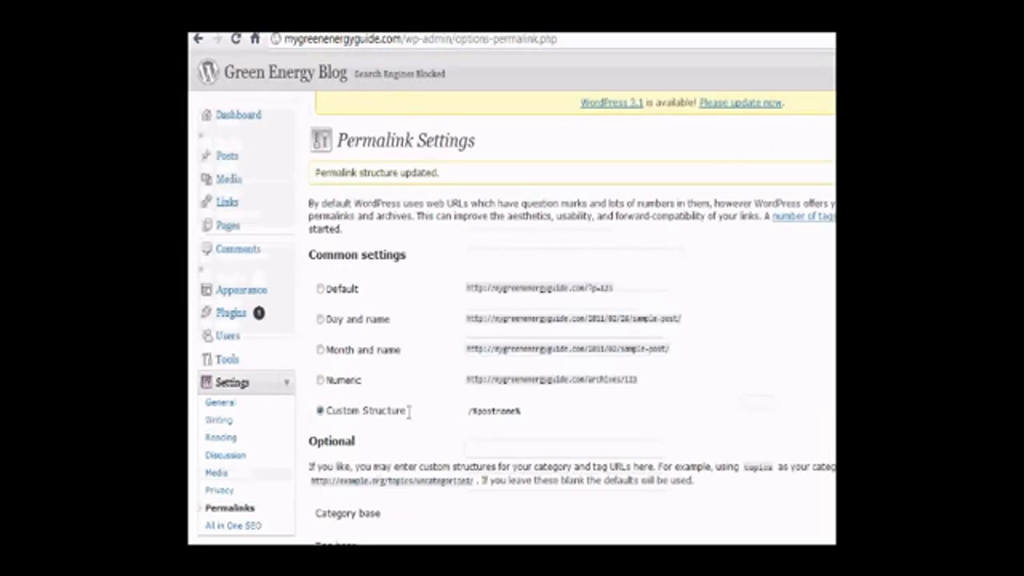